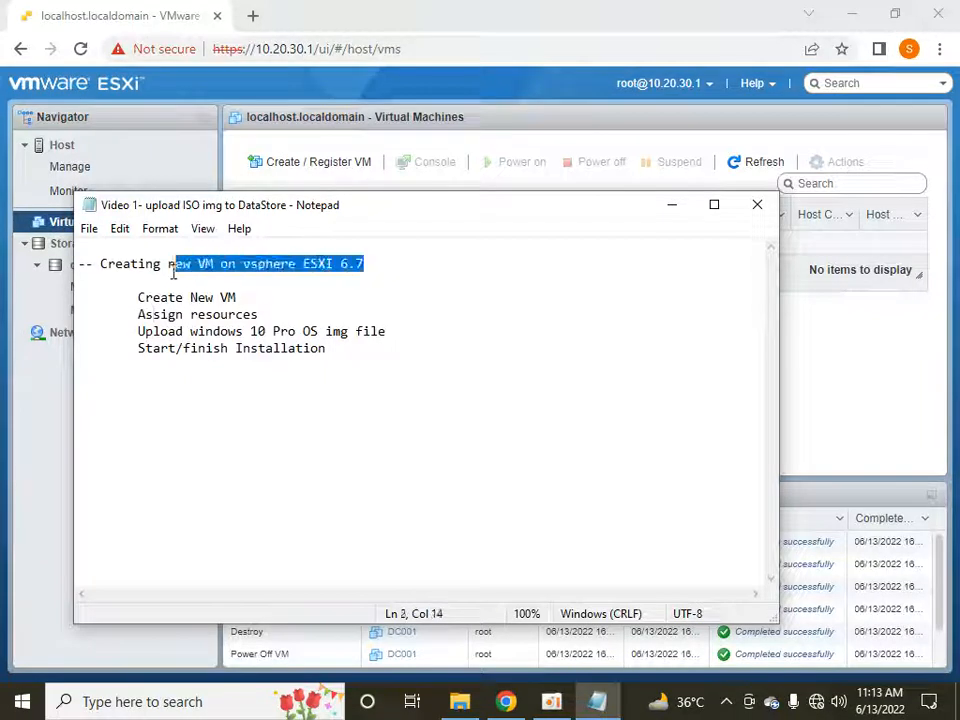
Step: Read through the outline for creating a new VM on vSphere ESXi 6.7 in Notepad and close the file
click(178, 366)
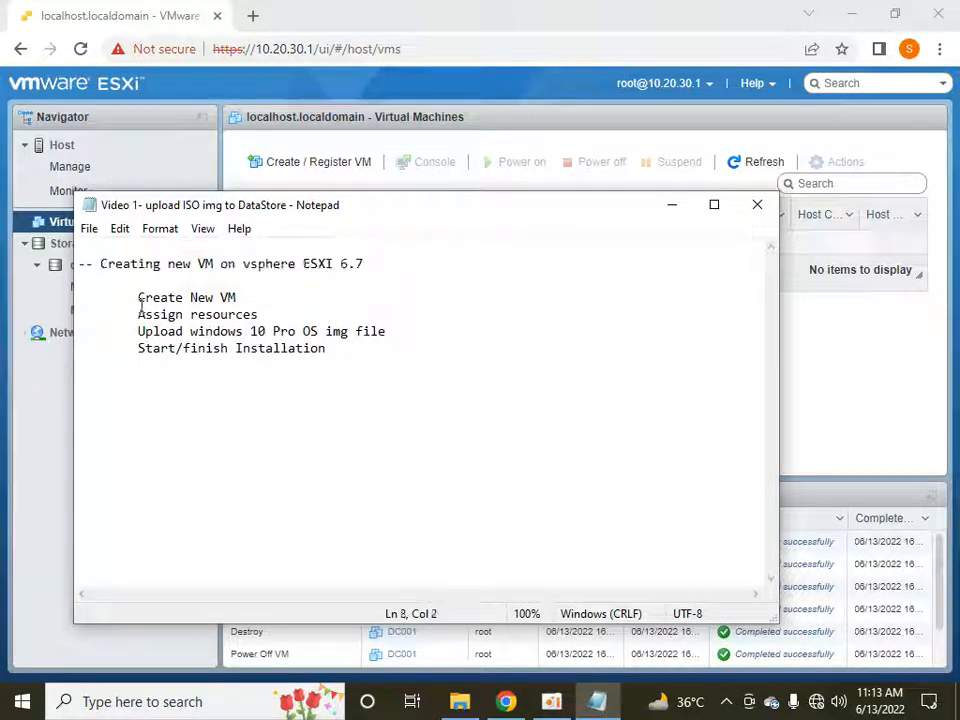
drag(139, 315, 285, 314)
click(280, 314)
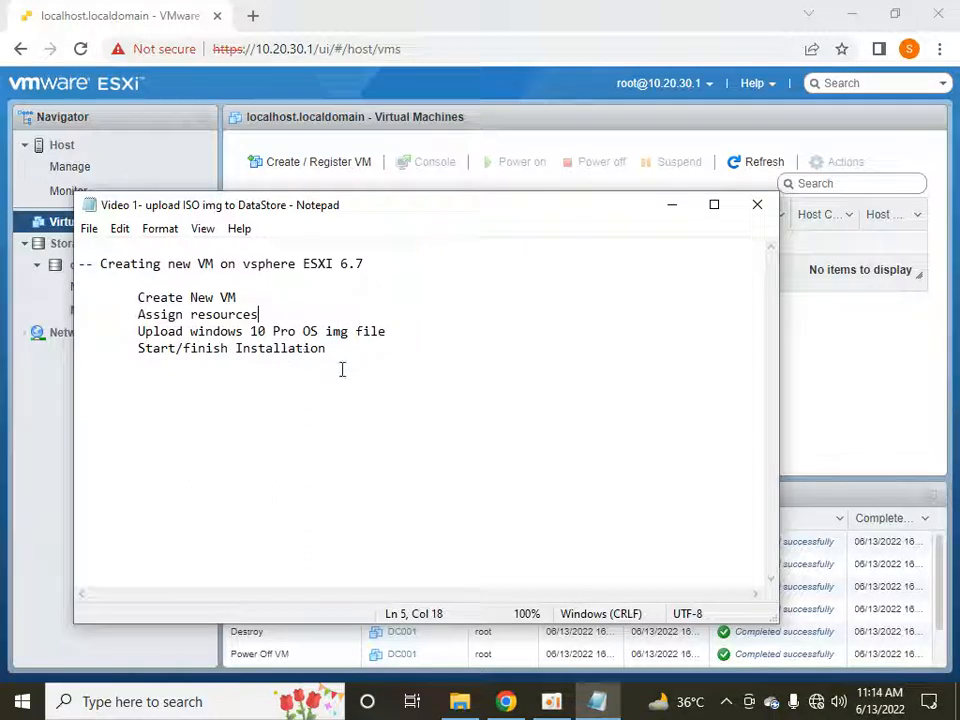
click(762, 213)
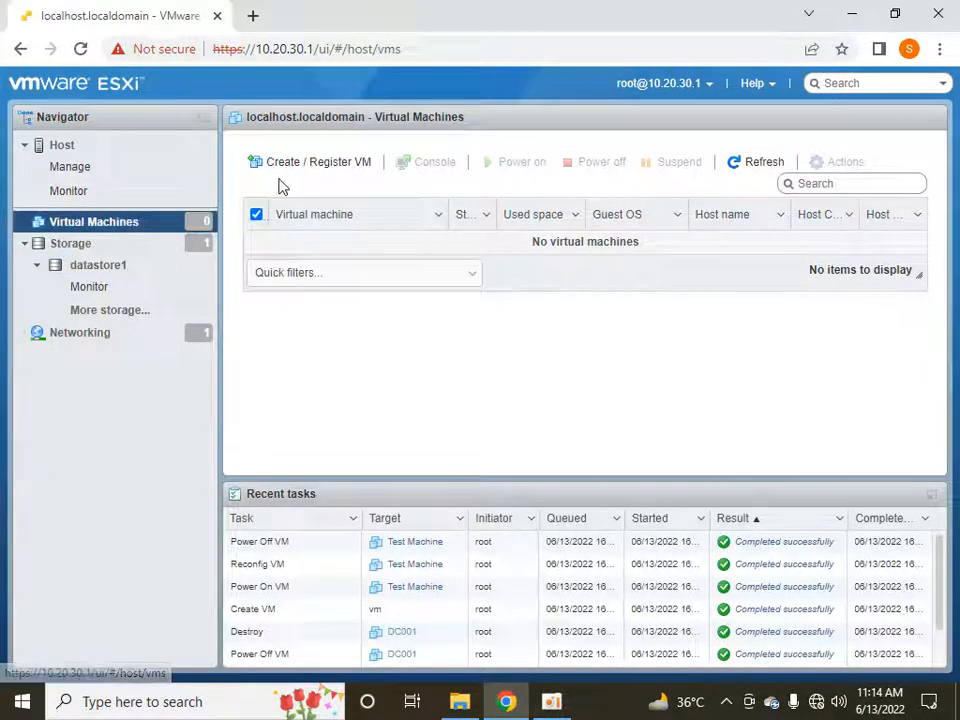
Step: Start the new virtual machine wizard with the Create a new virtual machine creation type
click(131, 223)
right_click(136, 230)
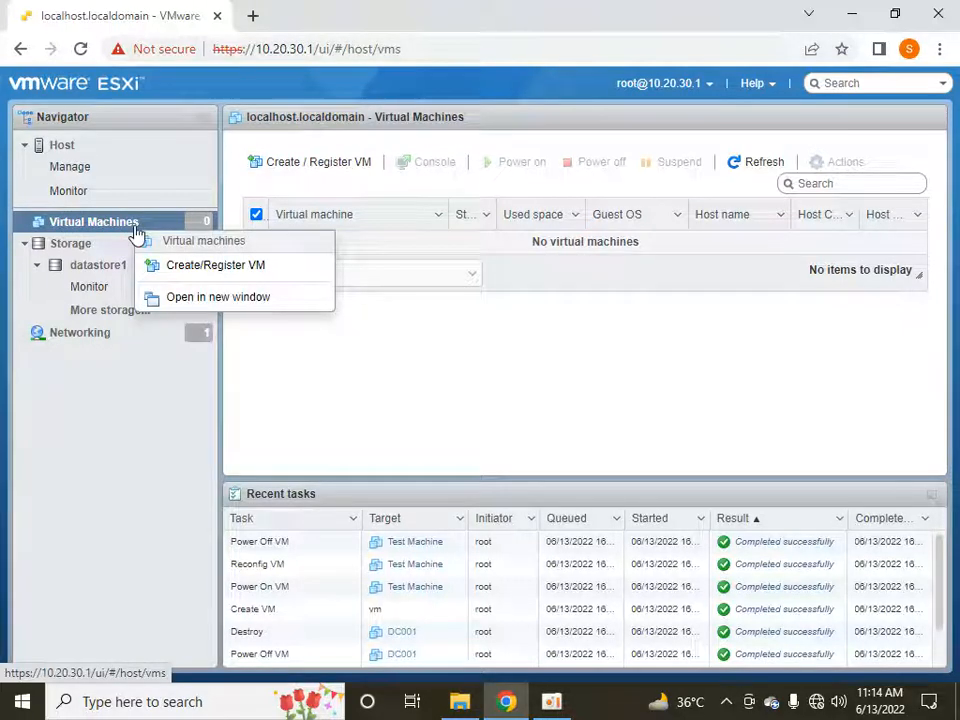
click(189, 268)
click(368, 248)
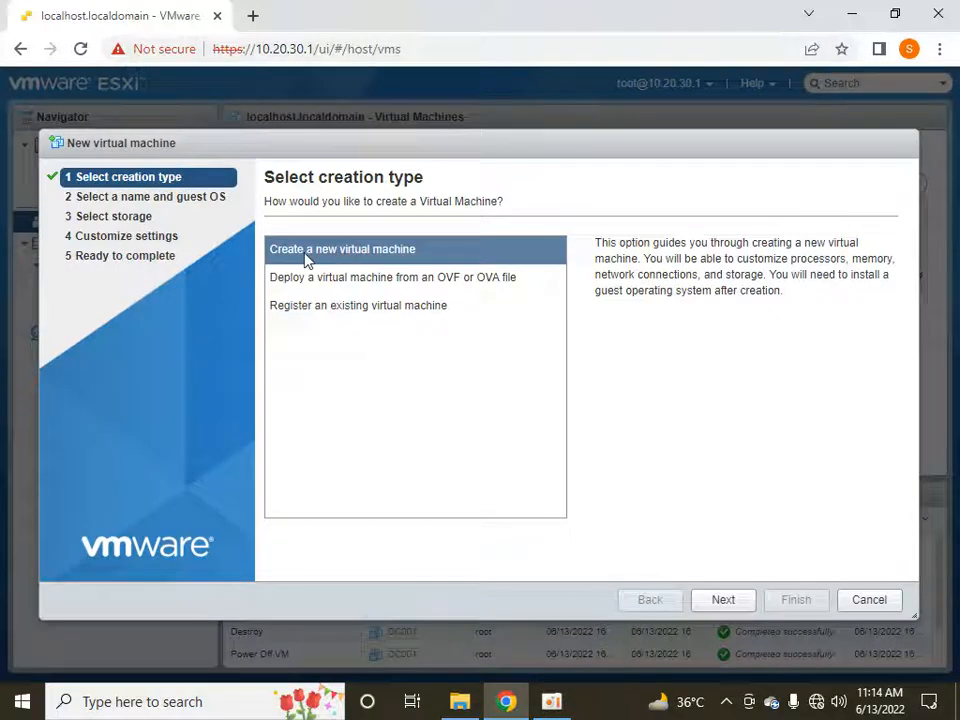
click(723, 599)
Step: Name the virtual machine Test OS and keep ESXi 6.7 virtual machine as its compatibility
click(381, 268)
text(Test )
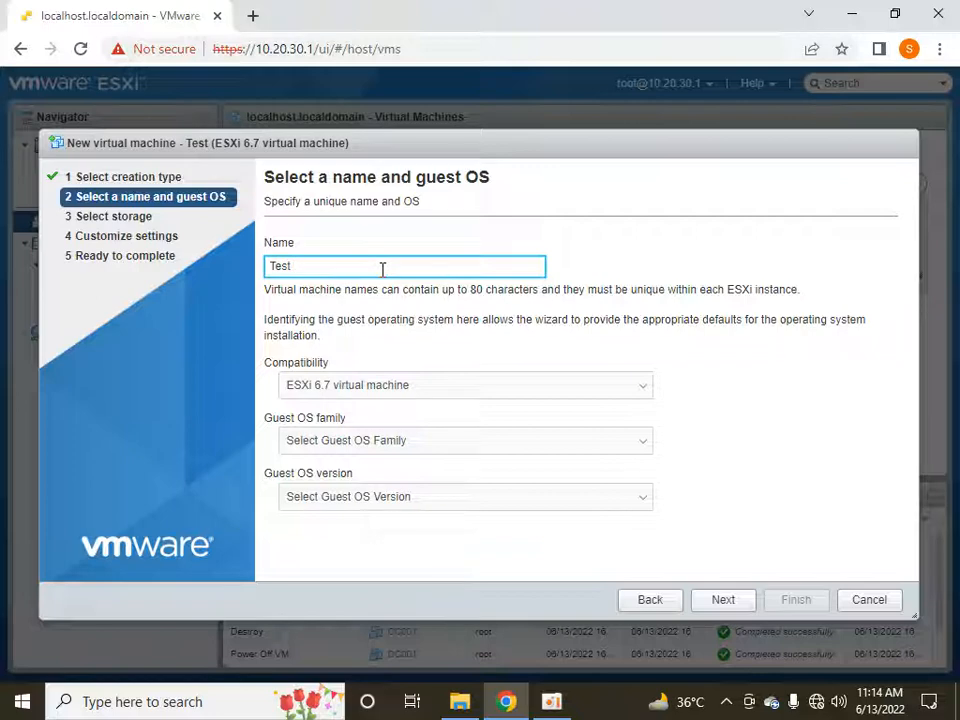
text(OS)
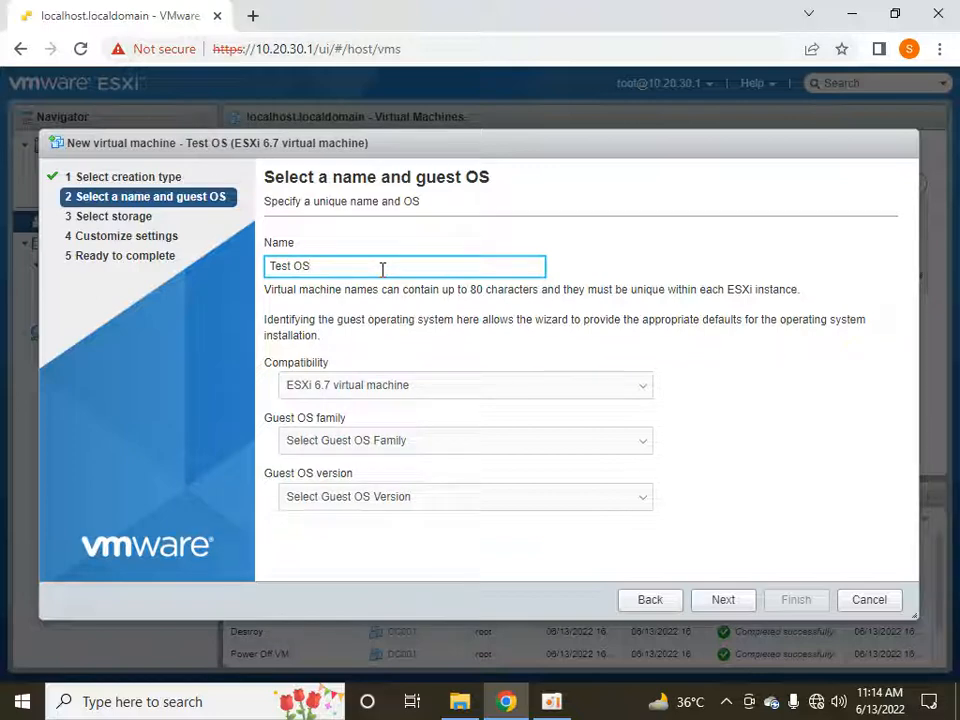
click(410, 387)
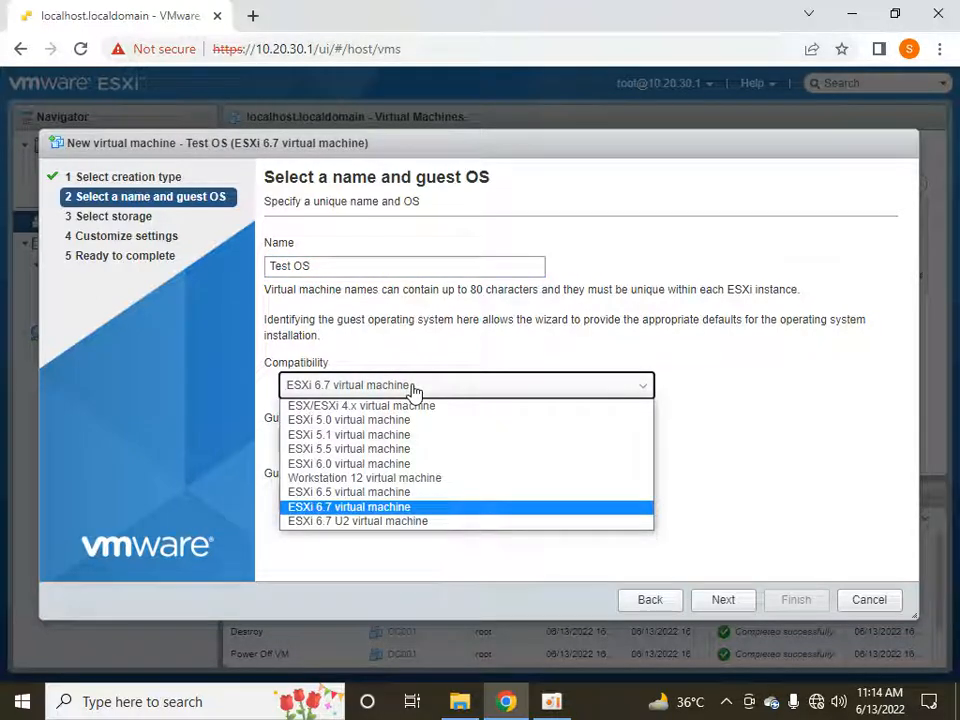
click(414, 391)
Step: Set the guest OS to Windows, version Microsoft Windows 10 (64-bit), and accept datastore1 as the storage
click(419, 442)
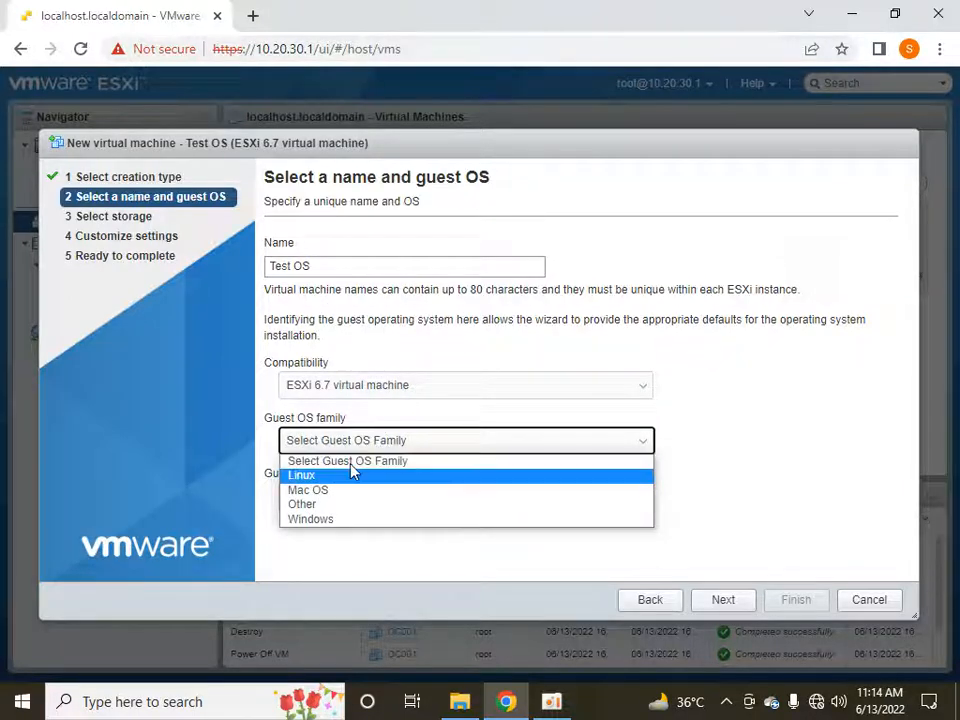
click(325, 520)
click(420, 497)
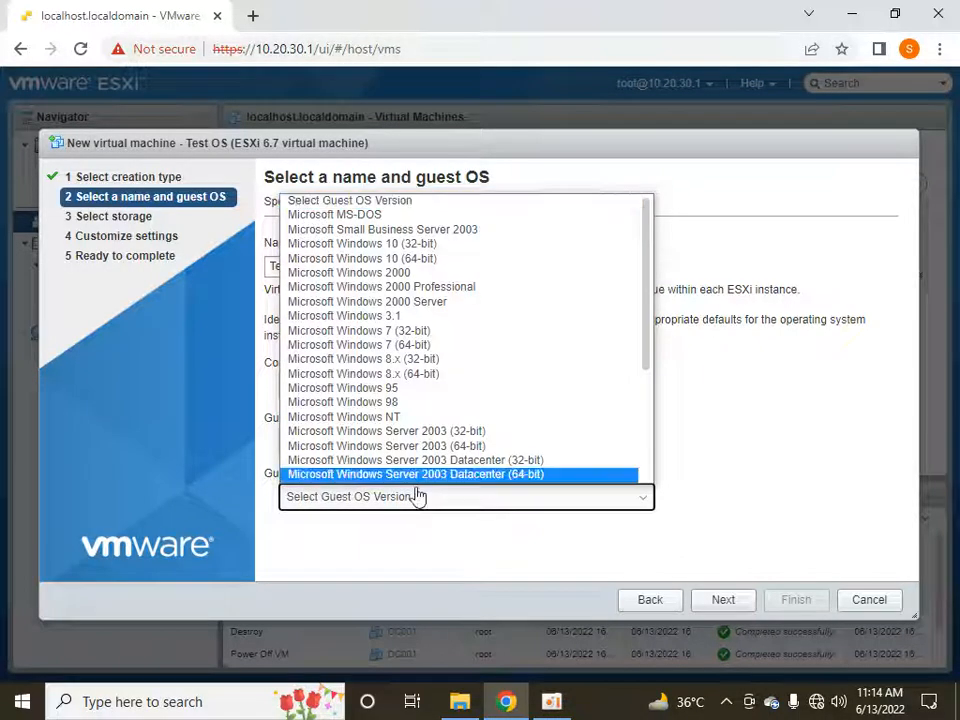
click(428, 258)
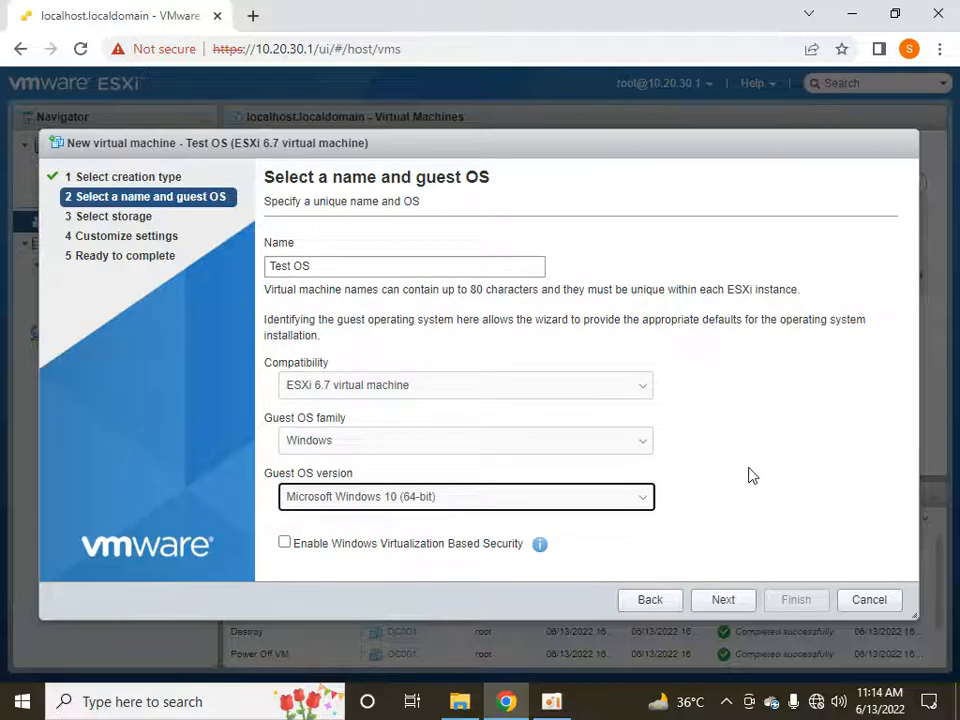
click(723, 600)
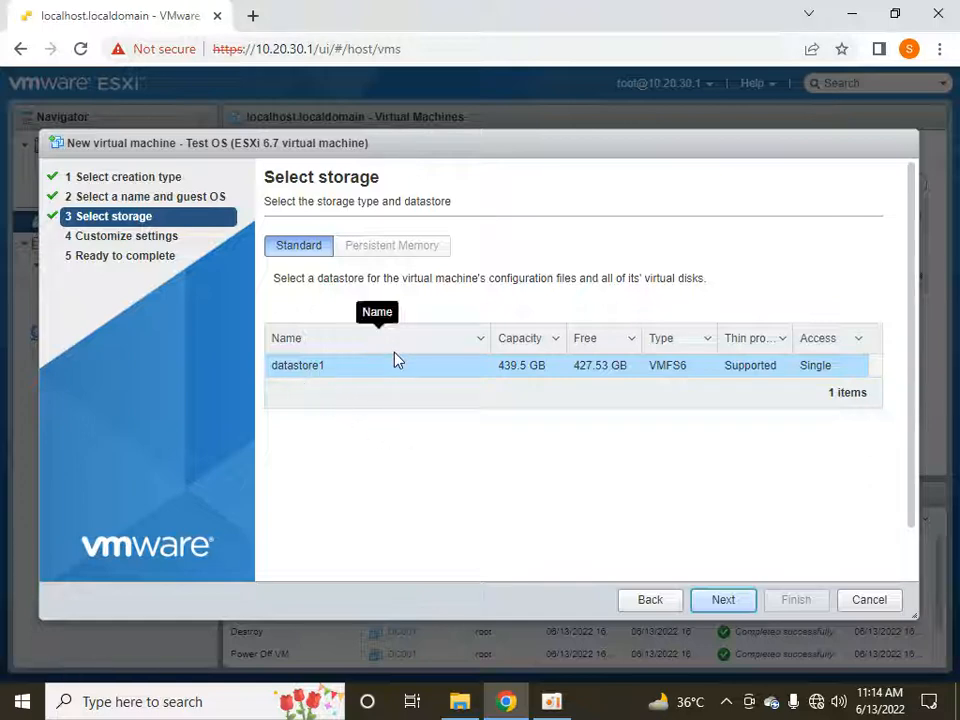
click(729, 601)
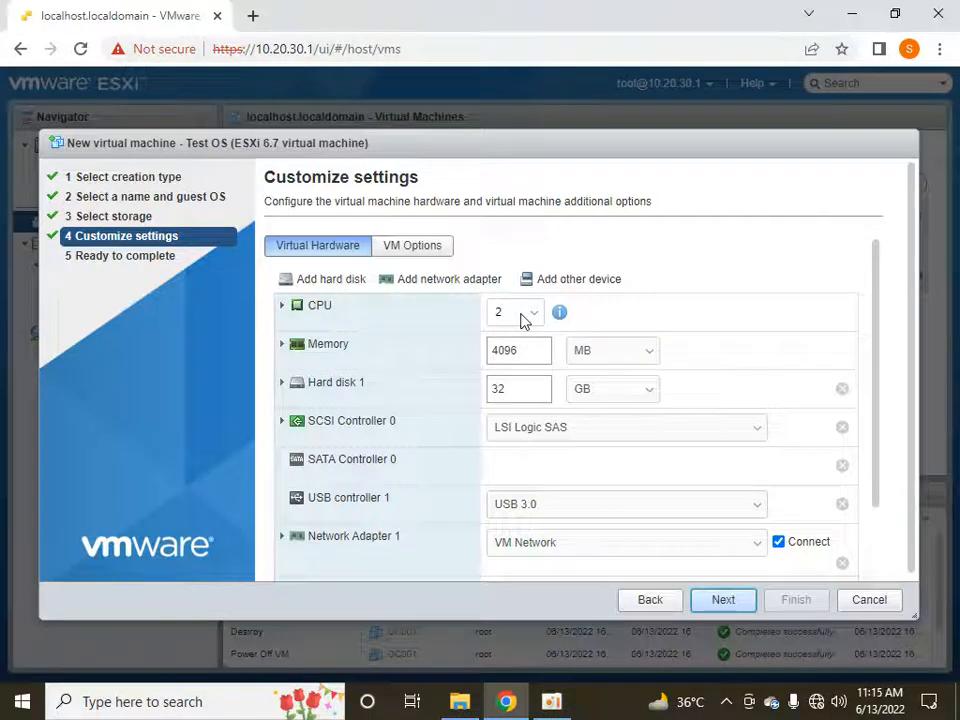
Step: Look over the detailed CPU settings and set the capacity of hard disk 1 to 30 GB
click(281, 306)
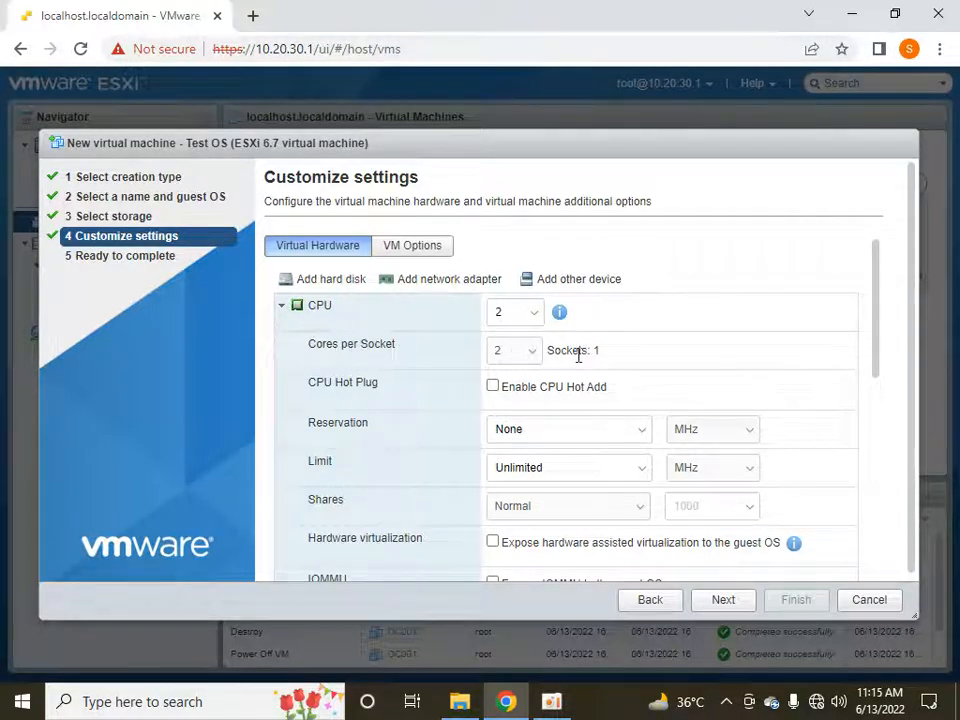
click(282, 306)
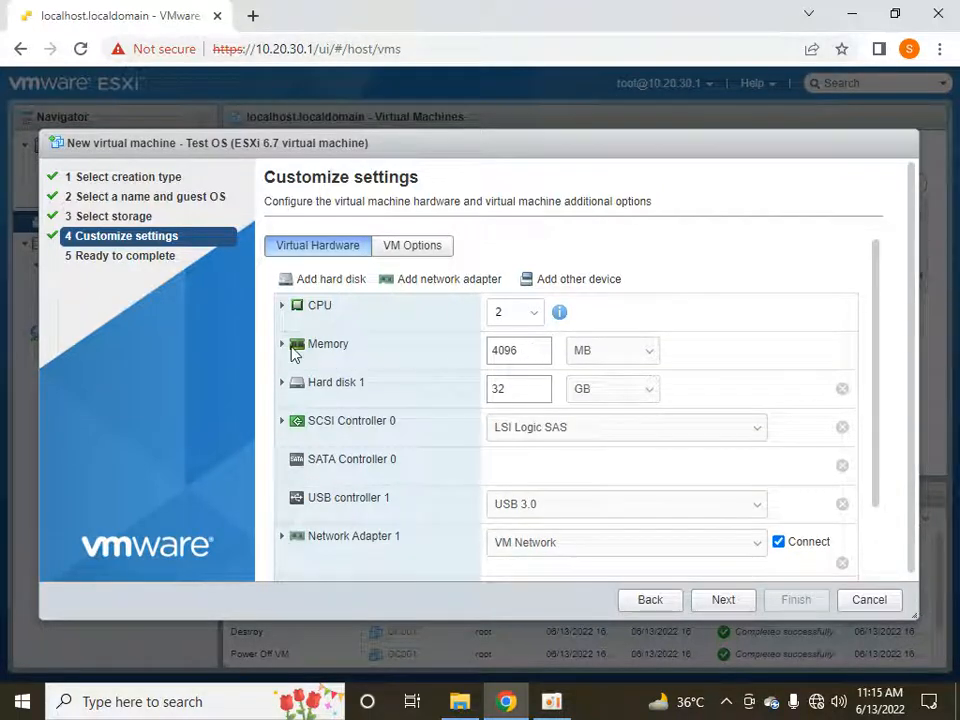
double_click(510, 388)
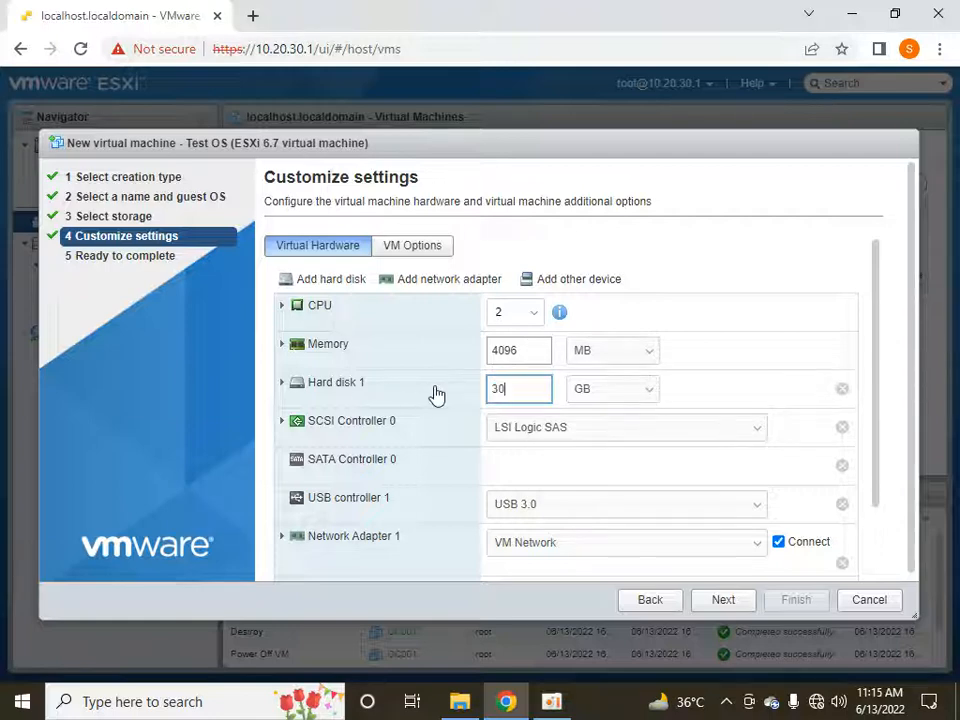
text(30)
Step: Set CD/DVD Drive 1 to the datastore ISO file SW_DVD9_Win_Pro_10_21H2.5_64BIT_English_Pro_Ent_EDU_N_MLF_X23-11124.ISO from datastore1
scroll(651, 373, down, 2)
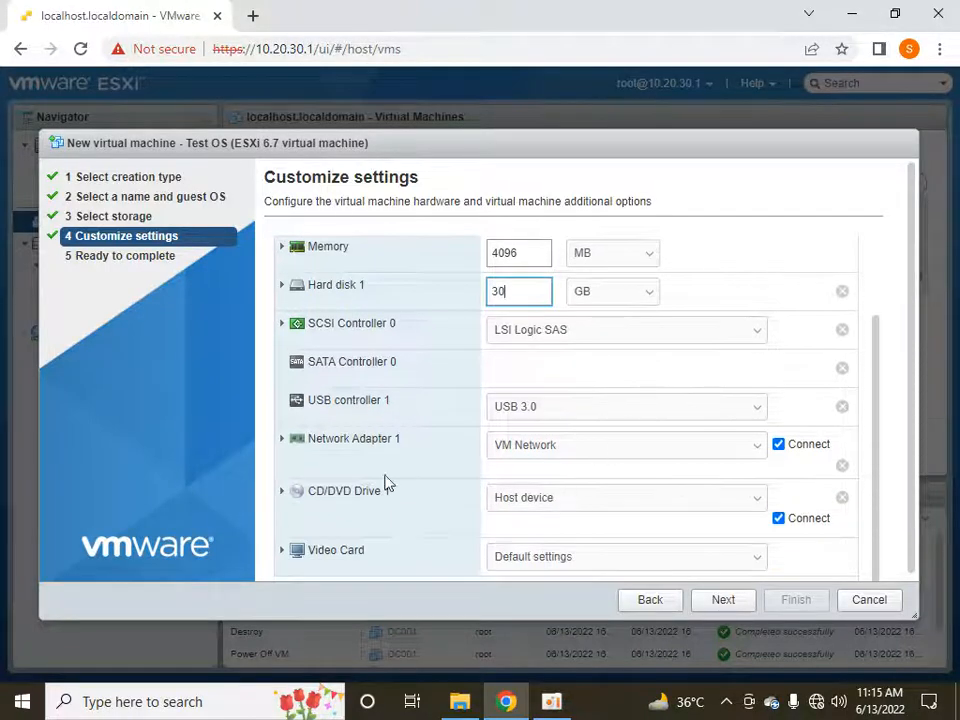
click(532, 504)
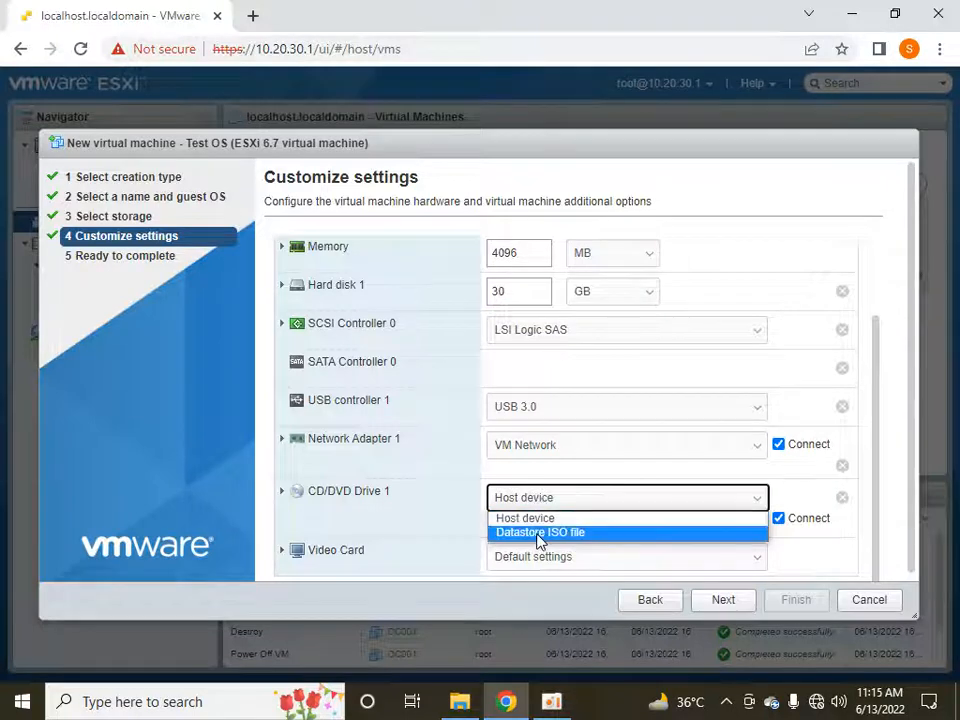
click(540, 534)
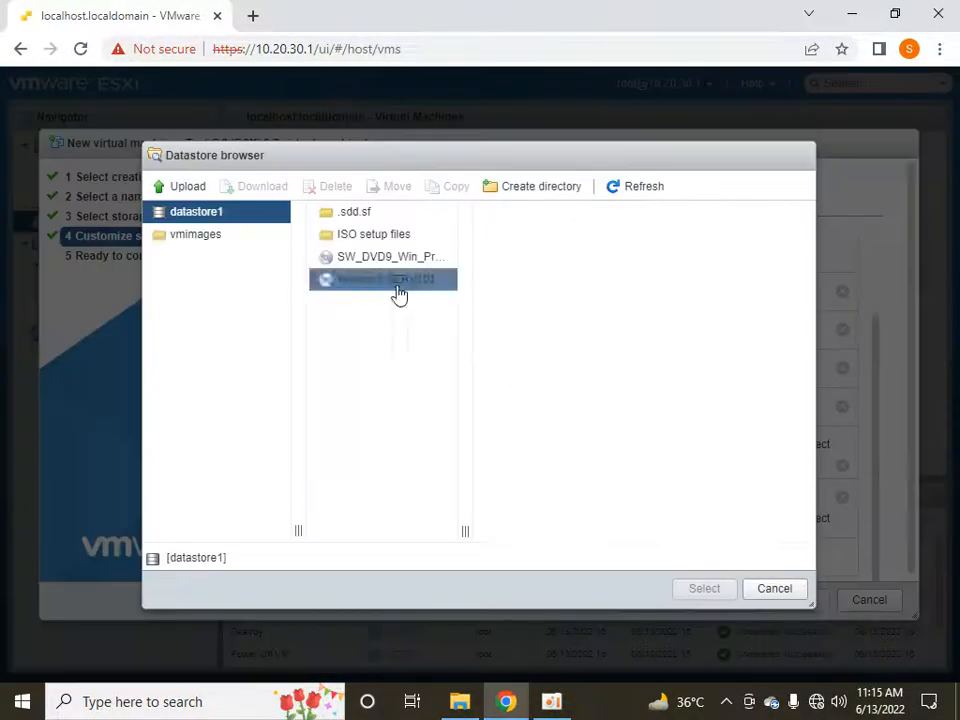
drag(468, 532, 570, 531)
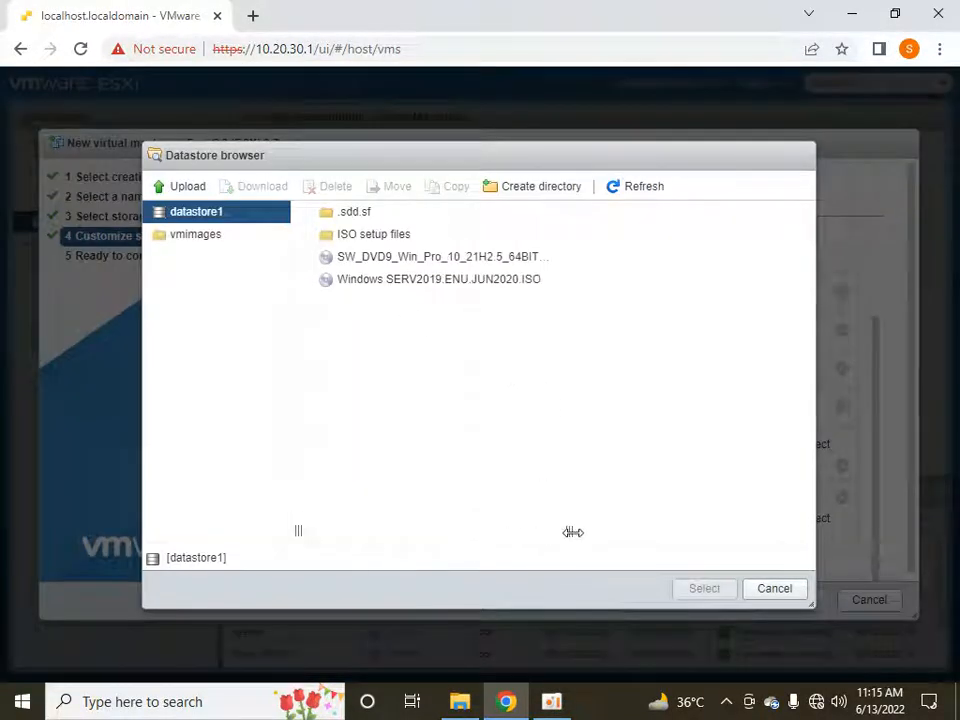
click(440, 262)
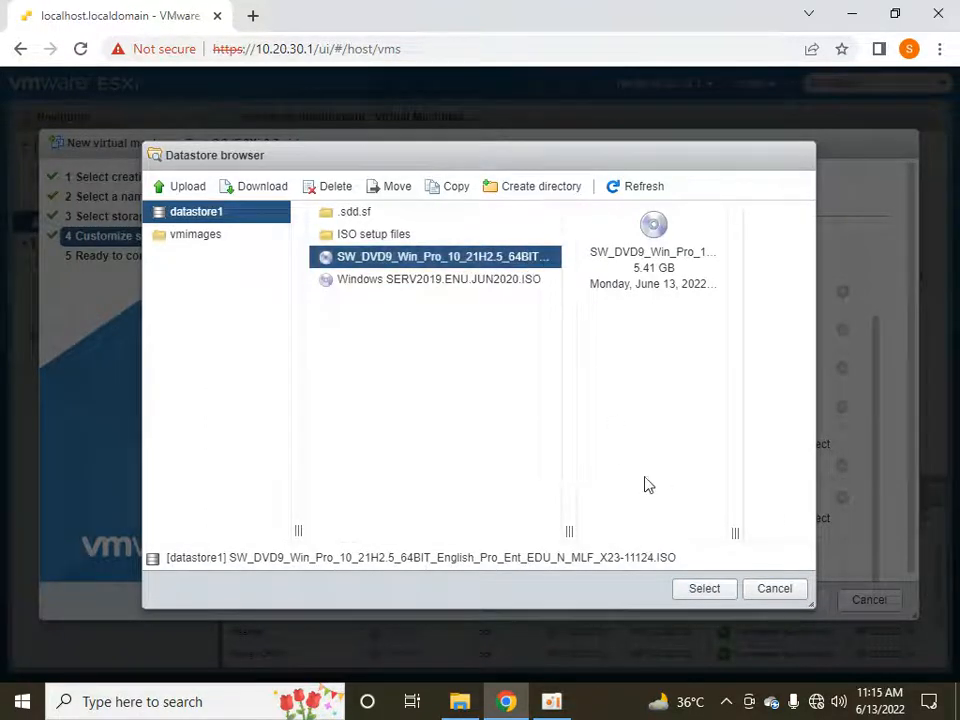
click(704, 590)
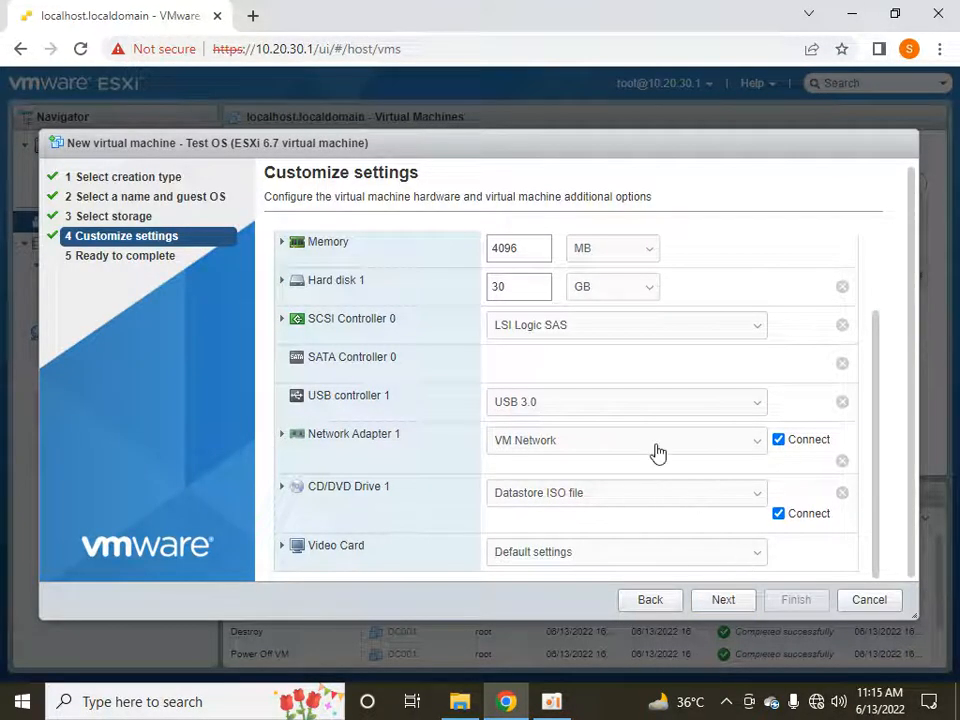
Step: Review the summary of the virtual machine's settings and finish creating it
click(725, 606)
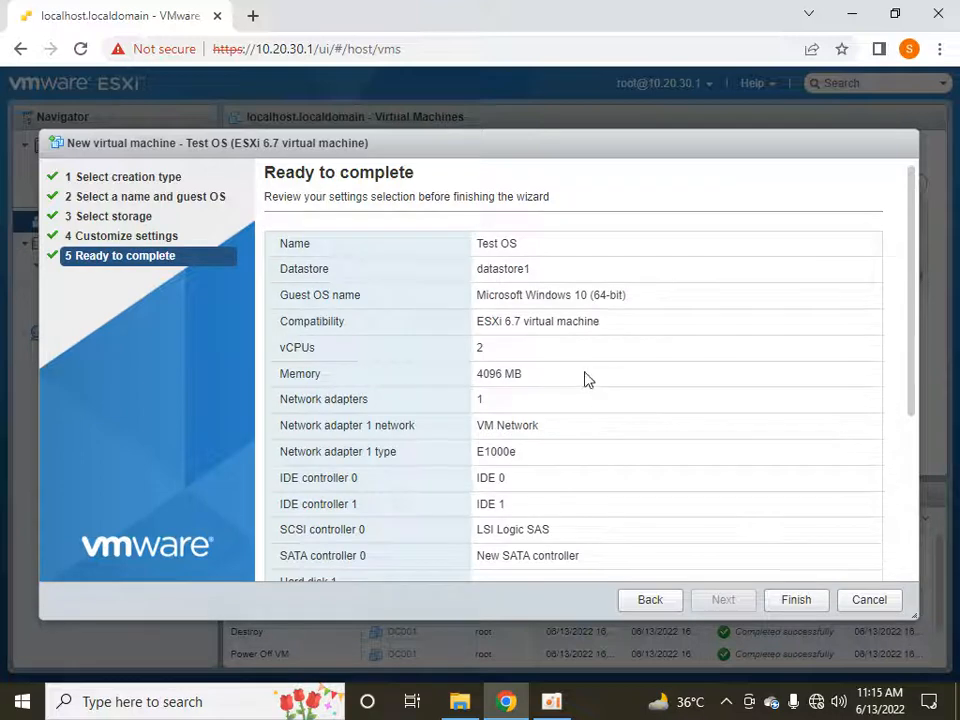
scroll(763, 520, down, 3)
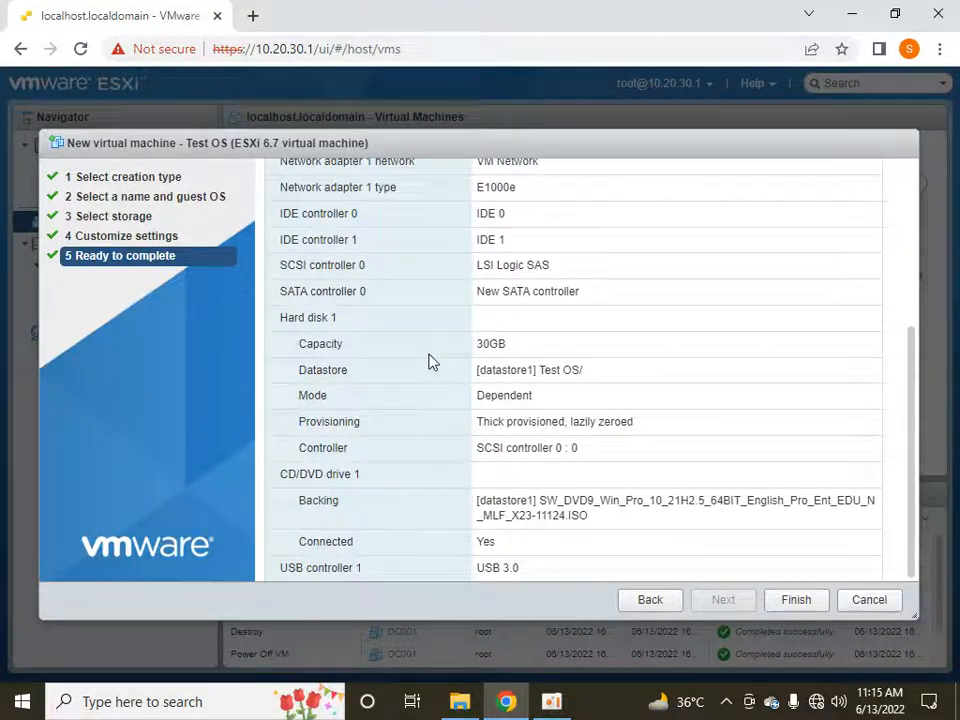
click(797, 600)
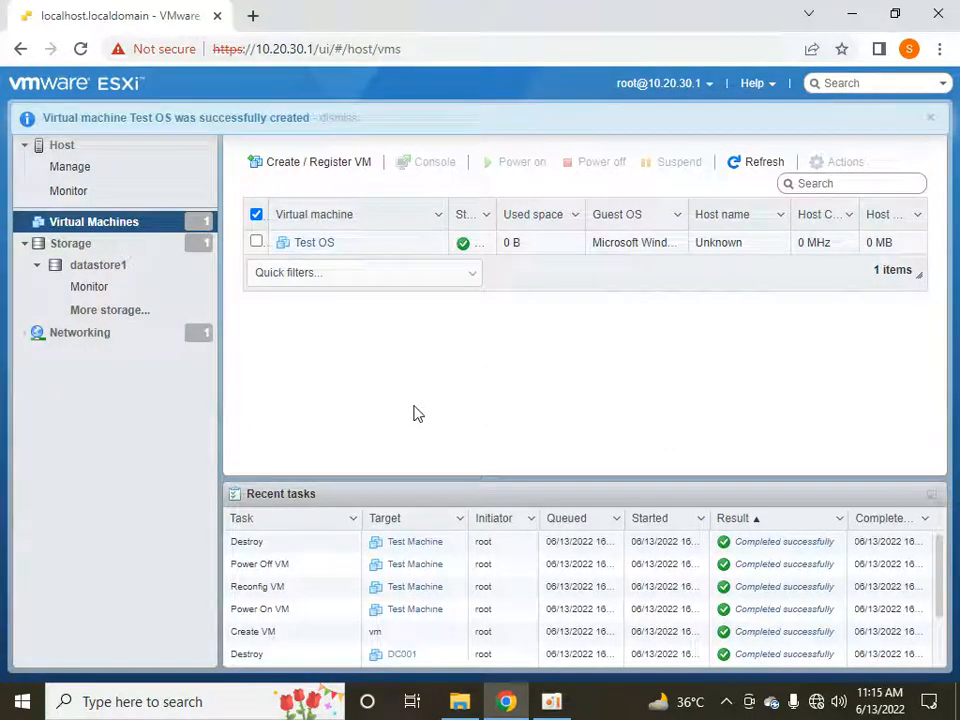
Step: Power on the Test OS virtual machine, open its console and boot it from the CD/DVD
click(257, 243)
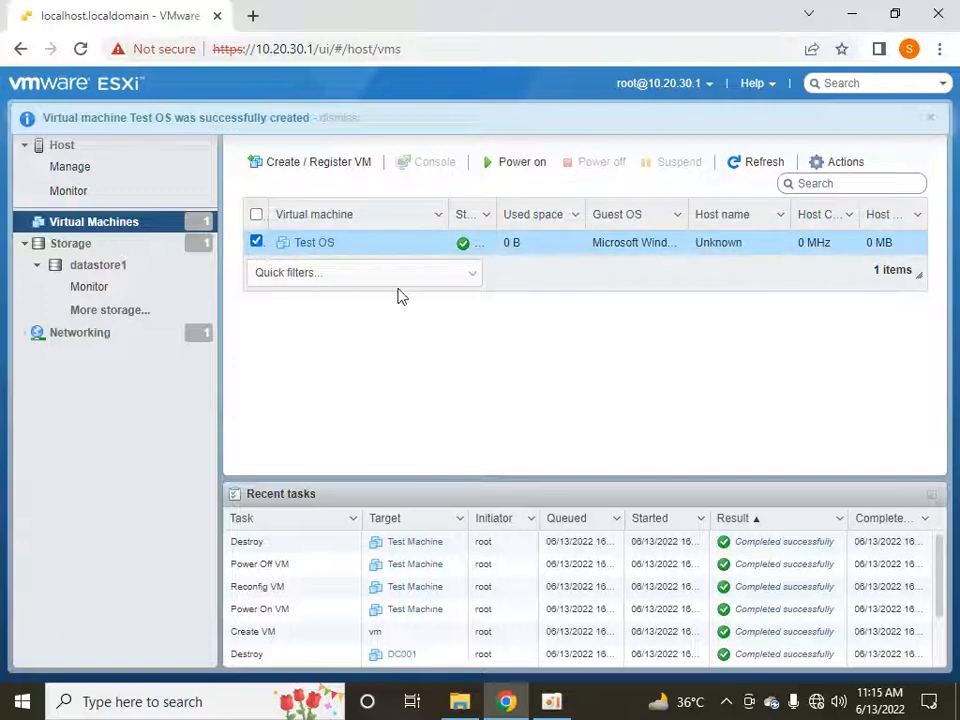
click(522, 166)
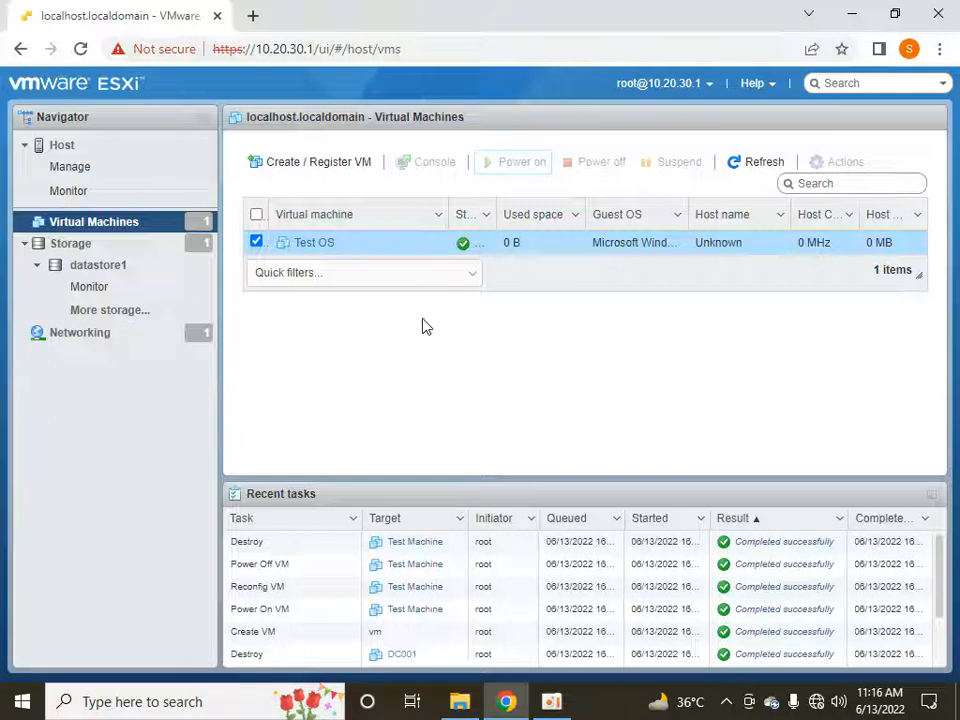
click(316, 246)
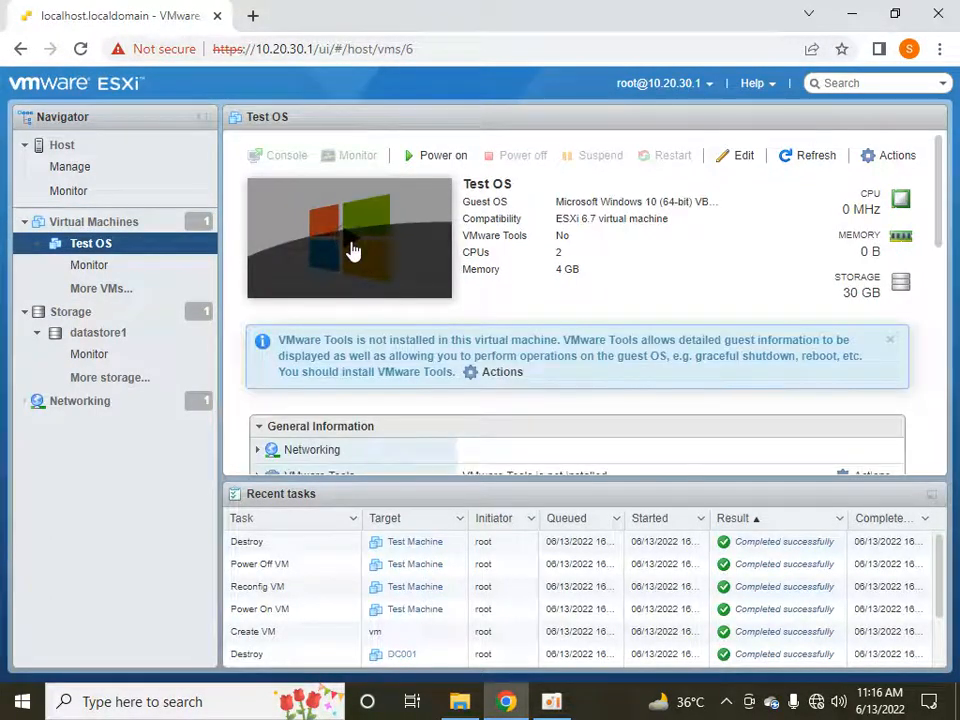
click(352, 247)
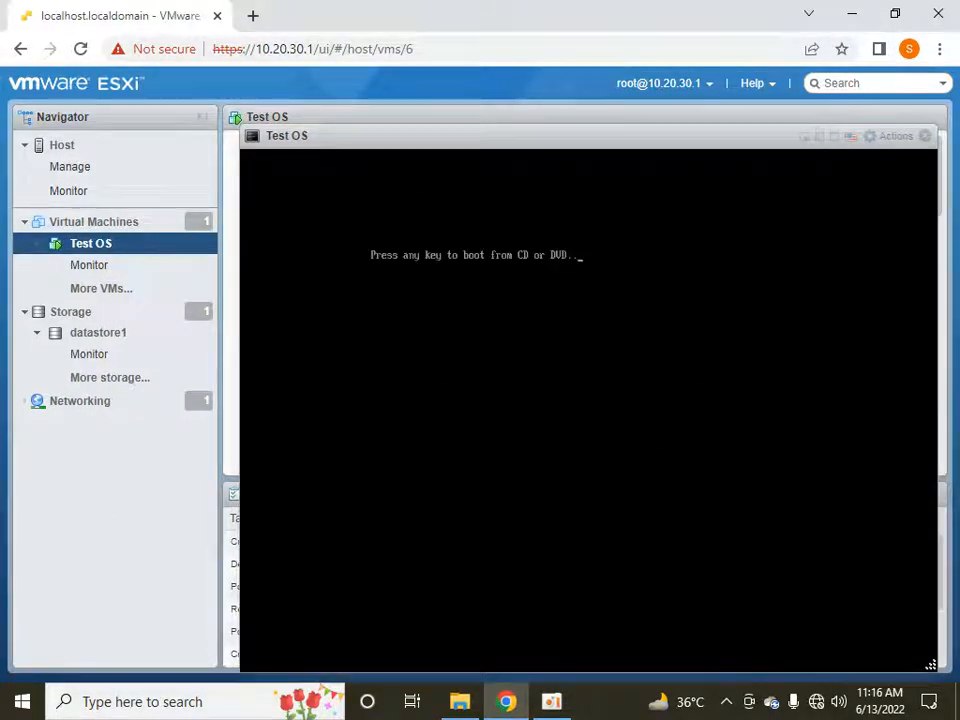
key(Return)
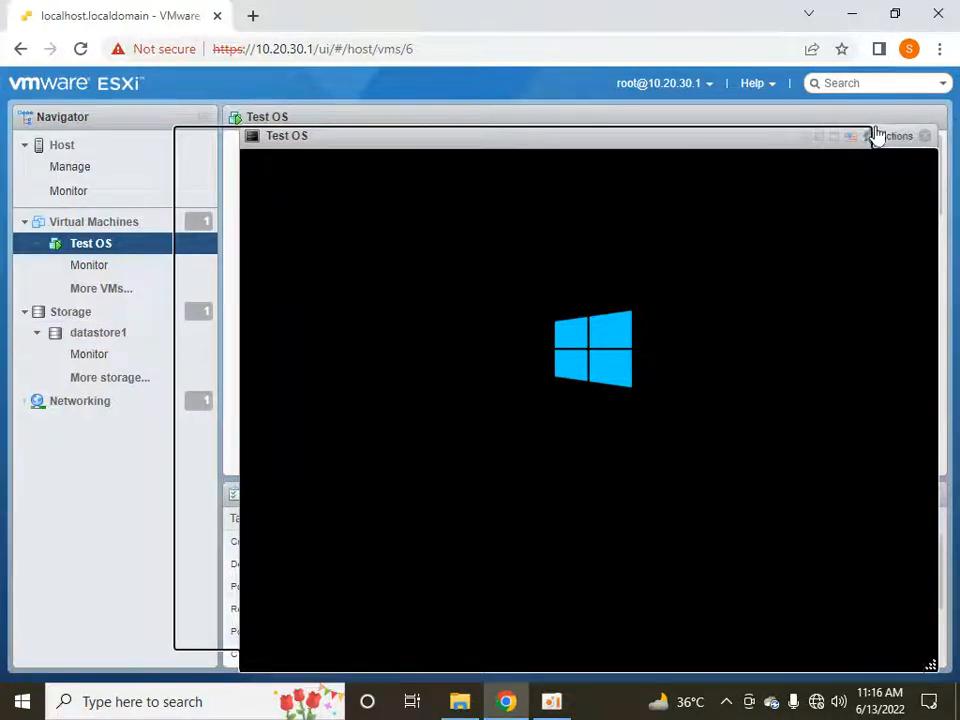
Step: Reposition the Test OS console window and switch the console to full screen
drag(625, 121, 506, 62)
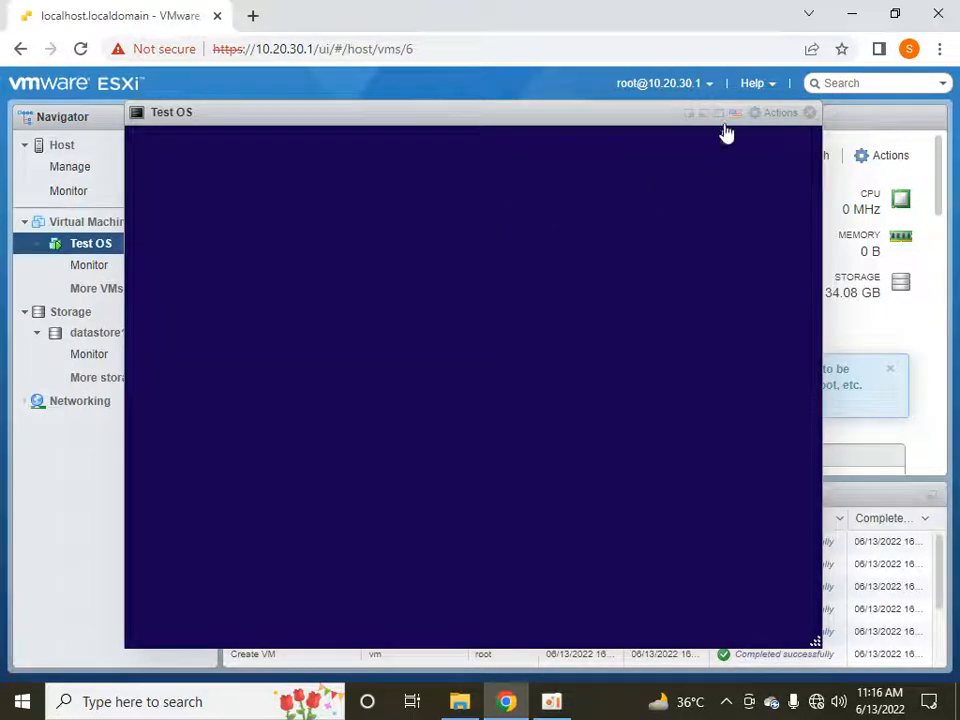
click(718, 117)
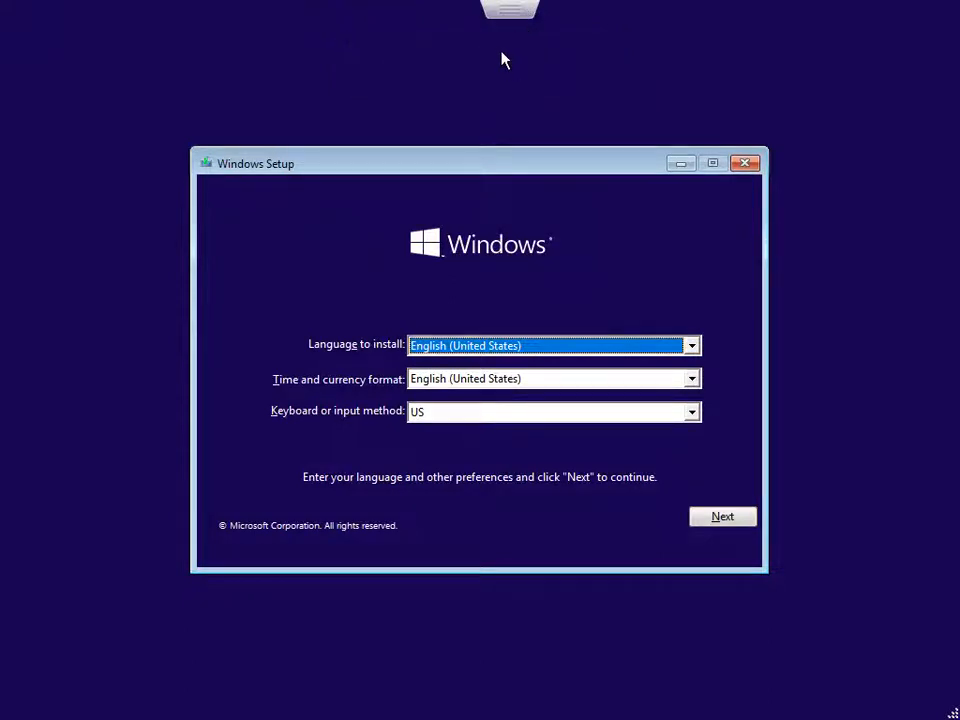
click(524, 14)
click(590, 129)
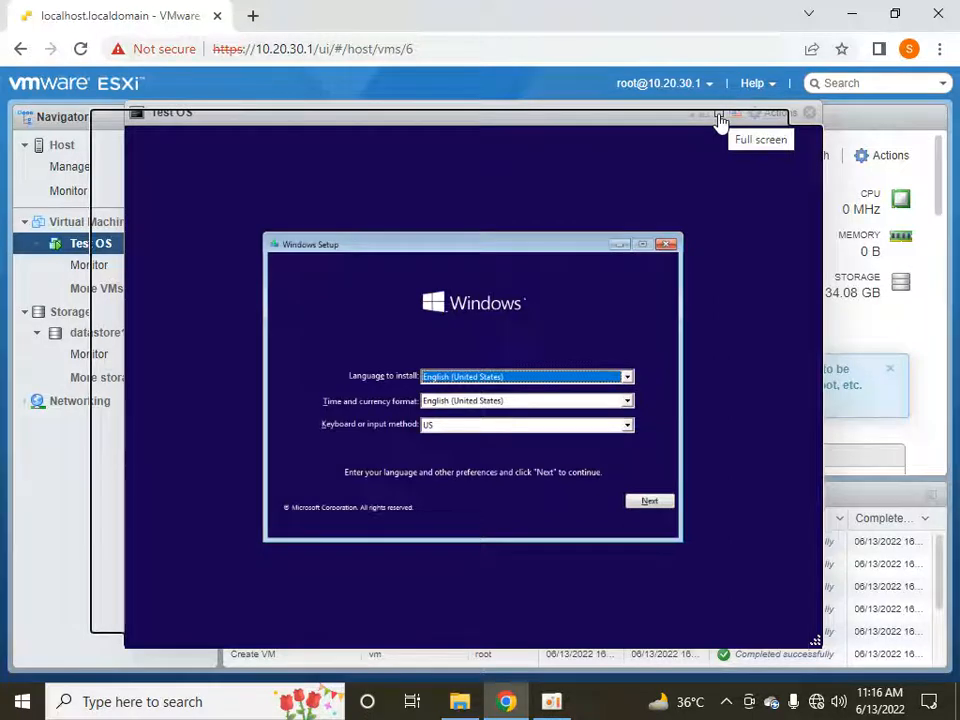
click(720, 120)
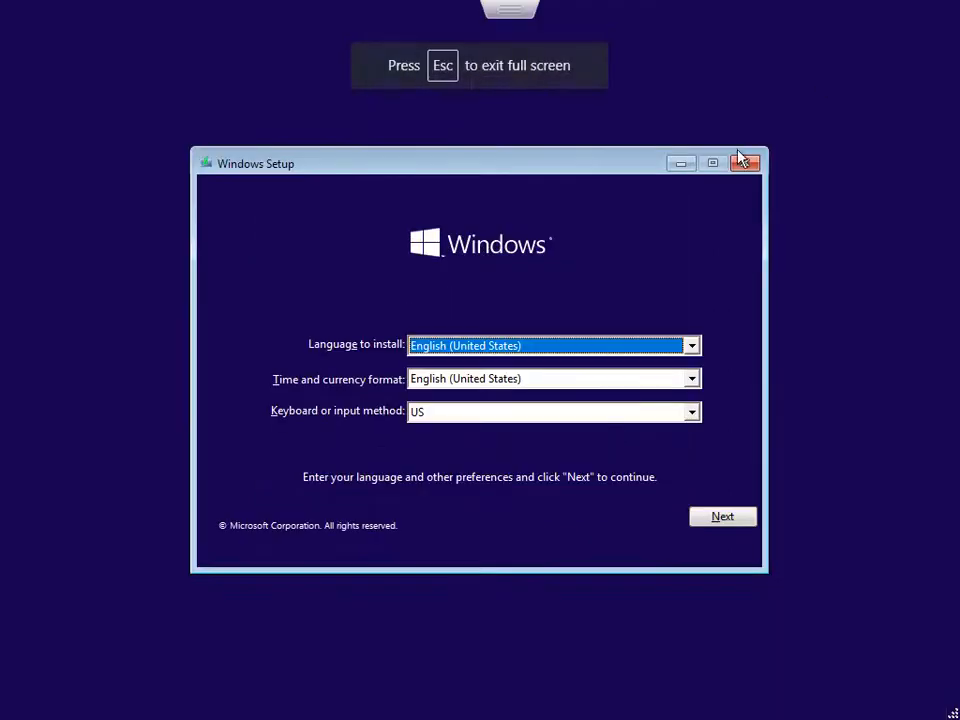
Step: Accept the default language, time format and keyboard in Windows Setup and start the installation
click(728, 518)
click(497, 375)
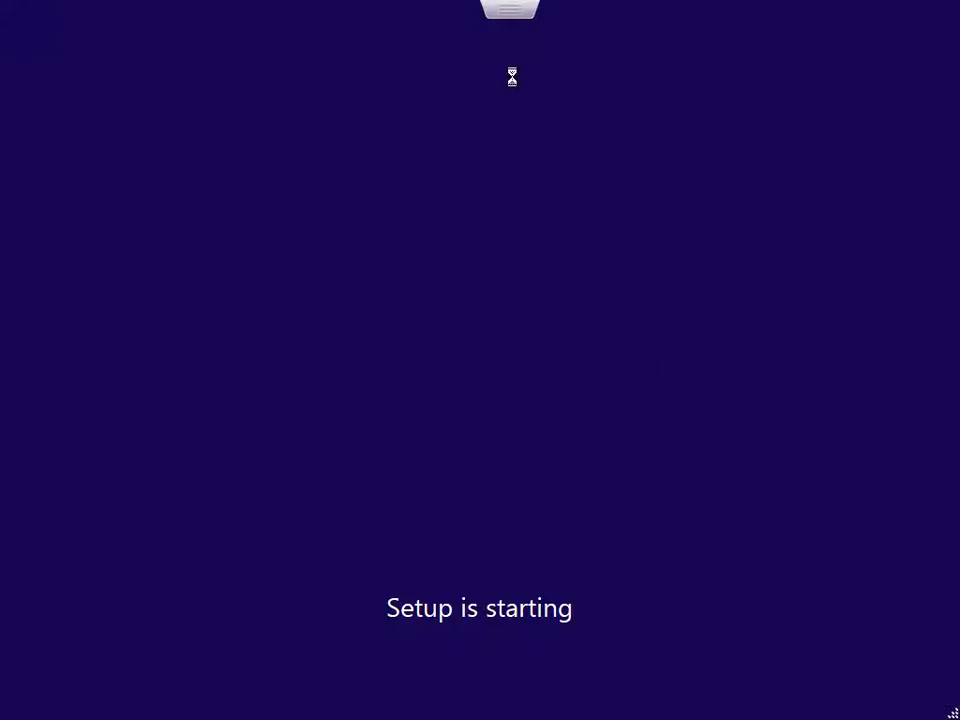
Step: Choose the Windows 10 edition to install and accept the license terms
mouse_move(515, 8)
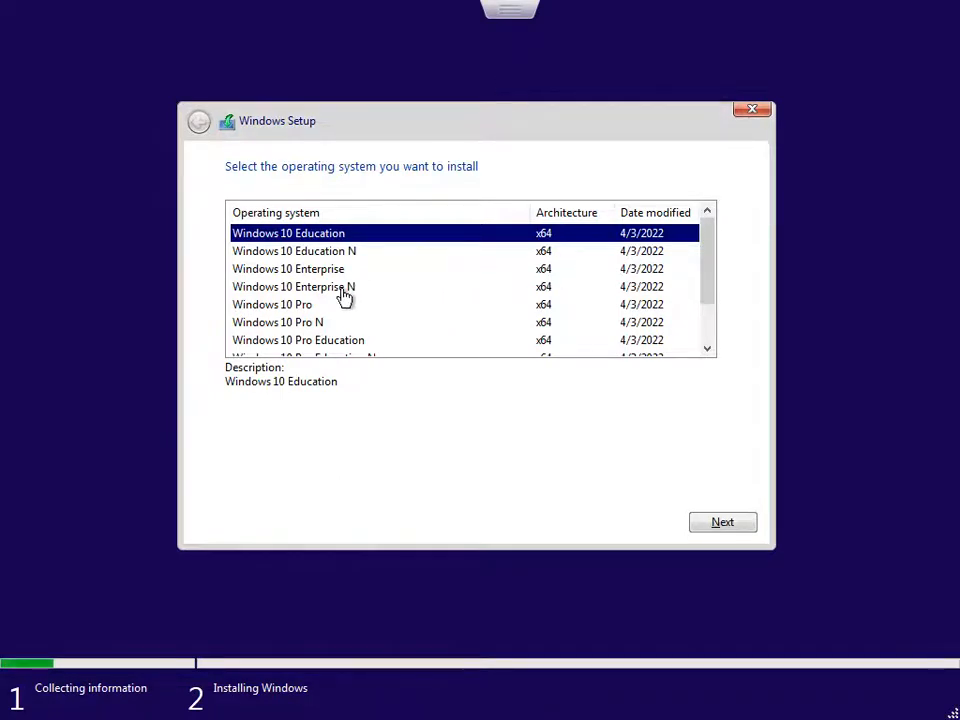
scroll(343, 296, down, 1)
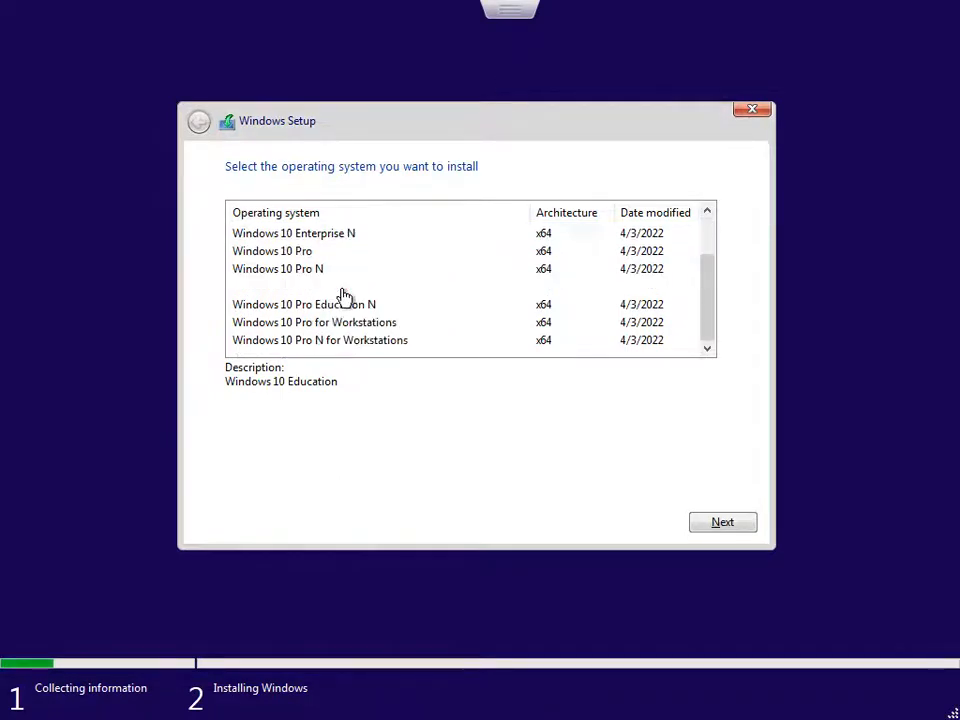
click(322, 236)
click(695, 521)
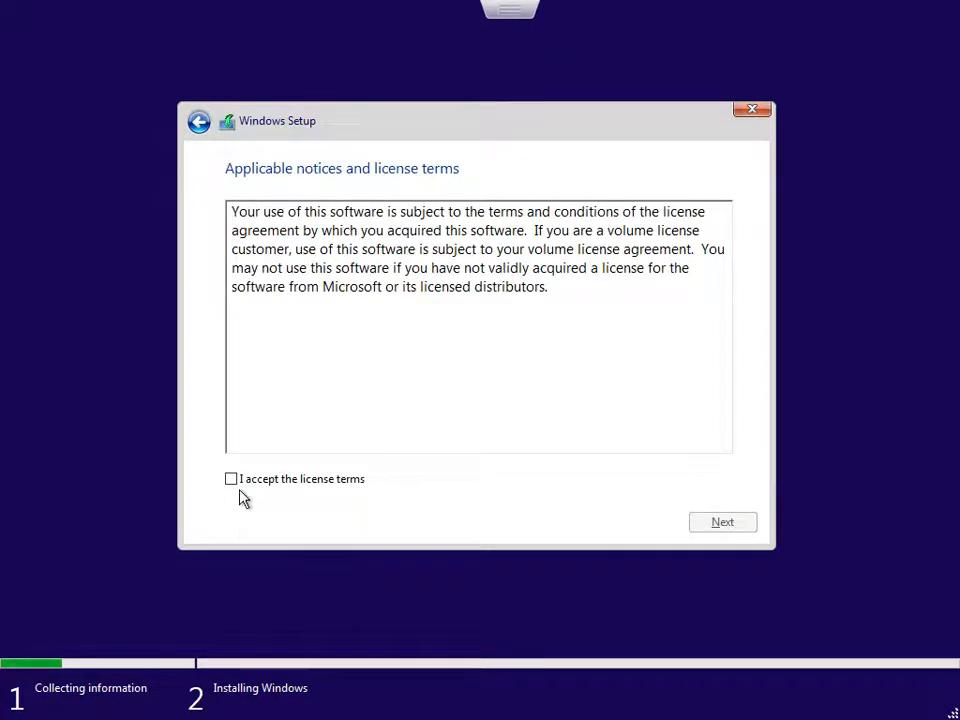
click(230, 480)
click(722, 522)
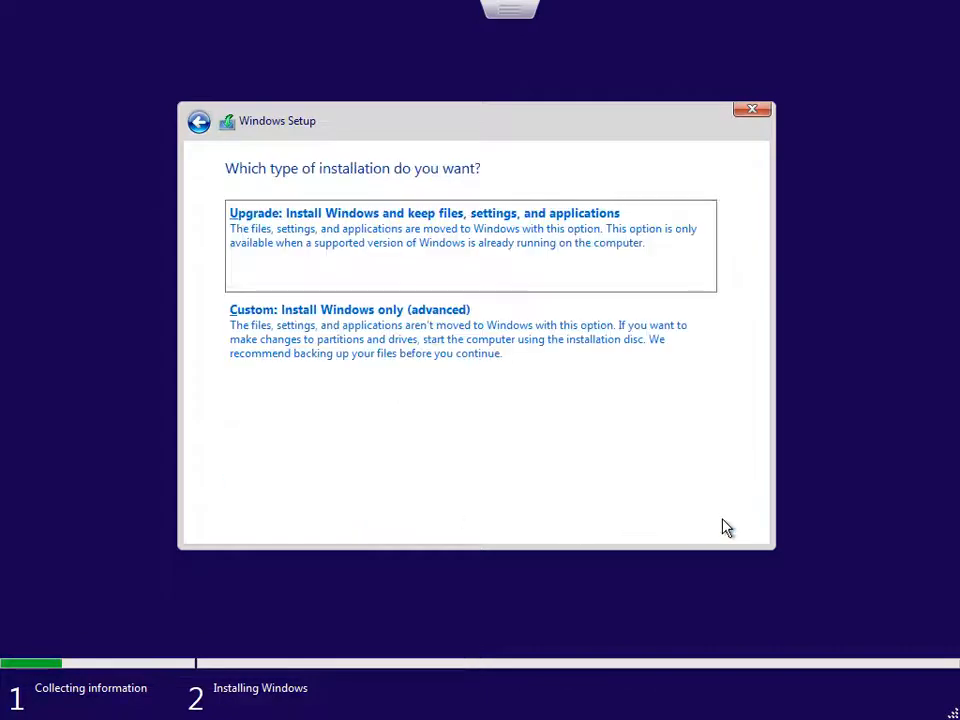
Step: Choose the custom installation and create a new 30720 MB partition from the unallocated space of Drive 0
click(347, 326)
click(618, 412)
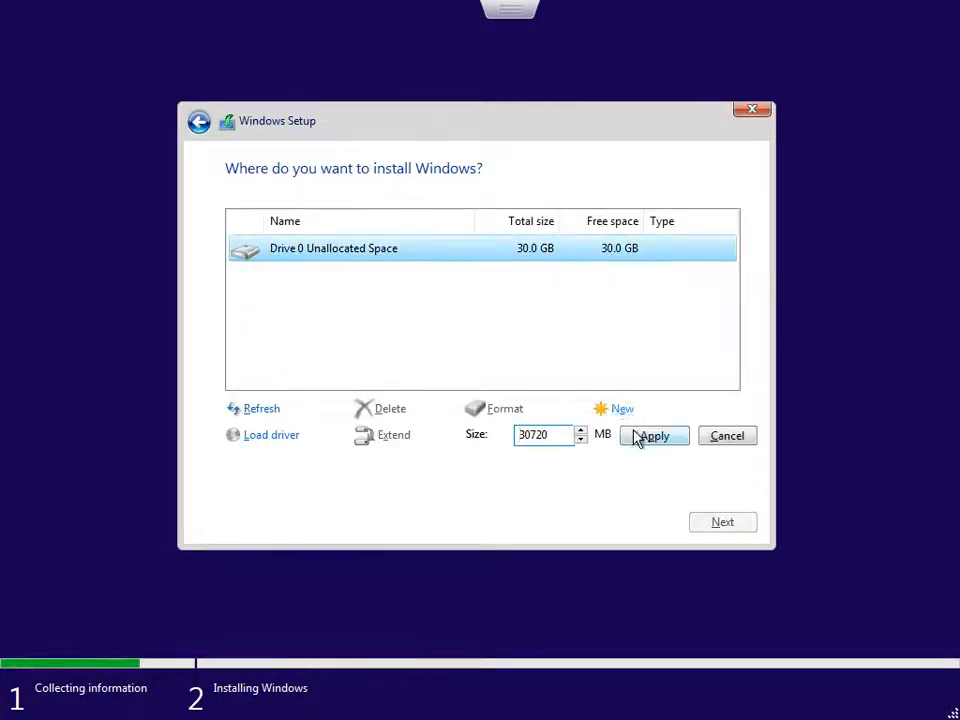
click(638, 440)
click(622, 440)
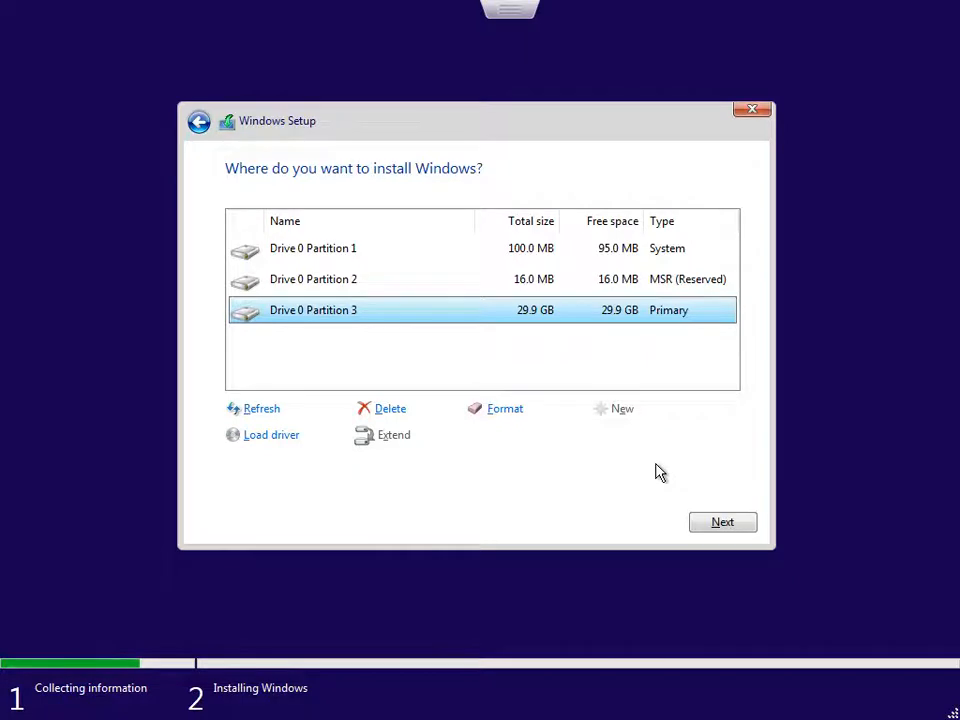
Step: Start installing Windows on the primary partition, Drive 0 Partition 3, and take the virtual machine console out of full screen
click(706, 524)
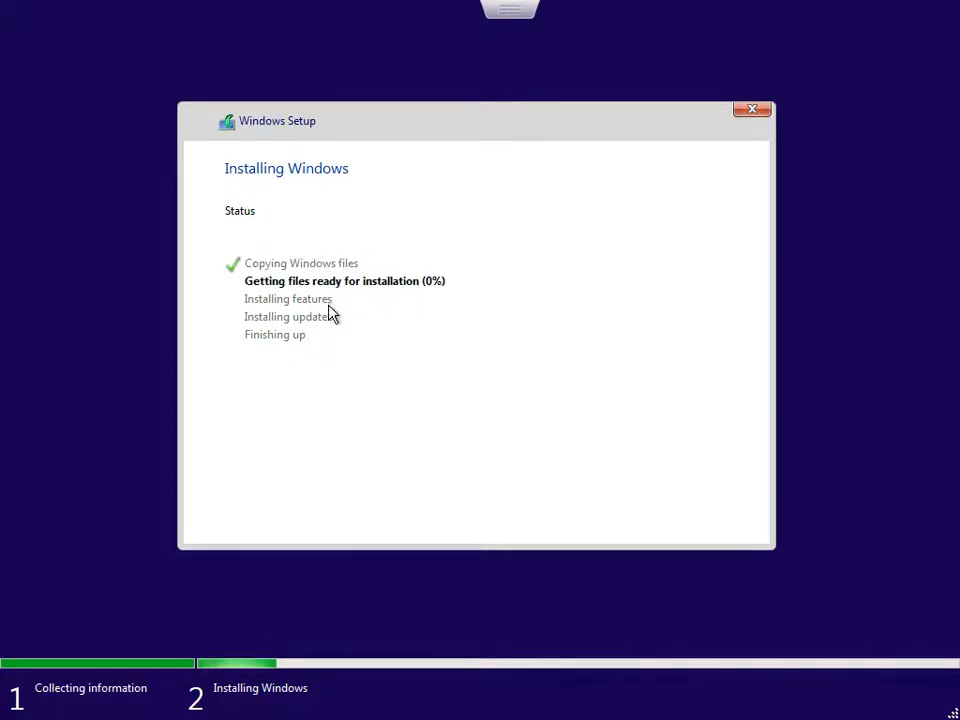
mouse_move(483, 25)
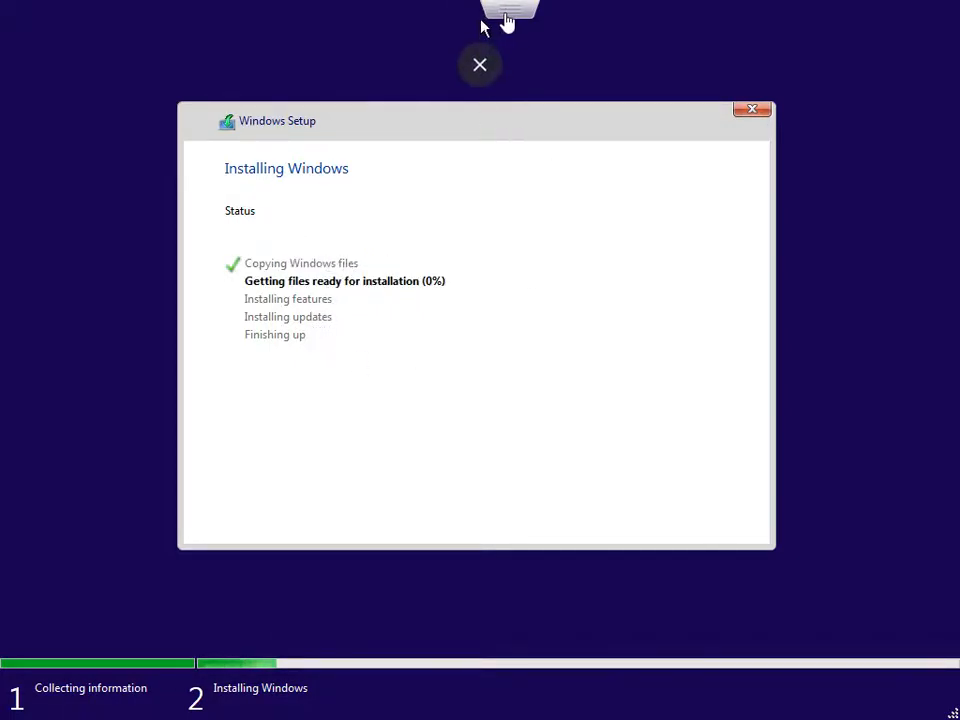
click(481, 66)
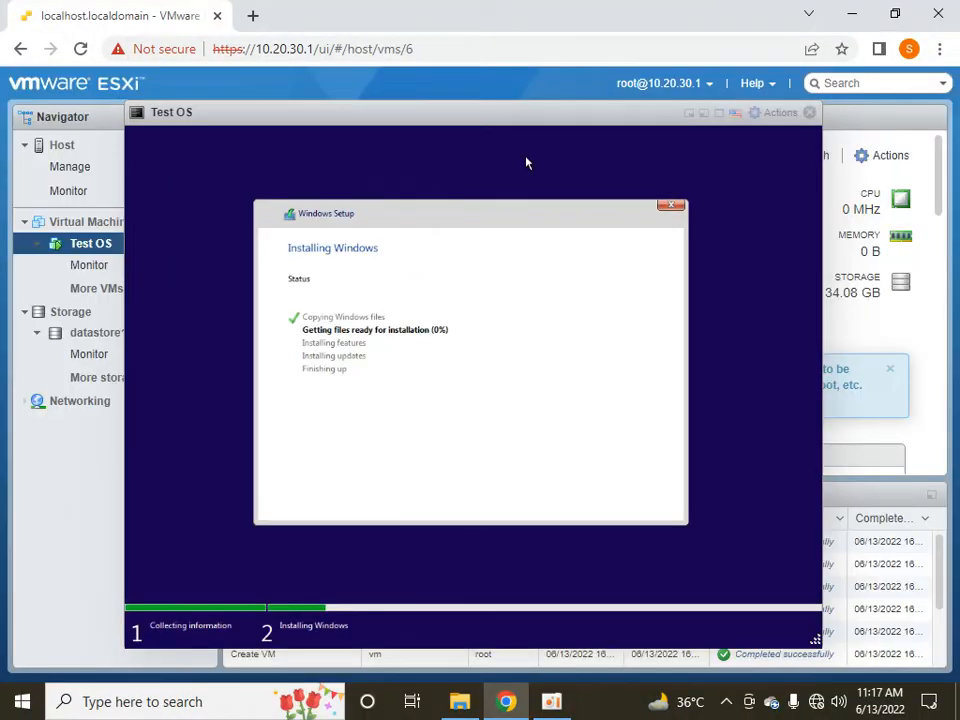